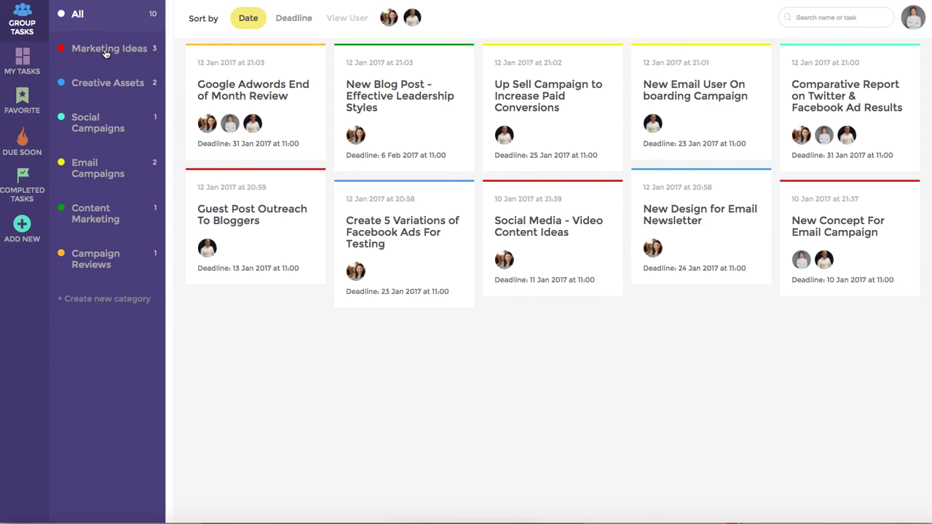
# Step: Filter to Marketing Ideas, return to All tasks, and abandon a new category
pyautogui.click(108, 50)
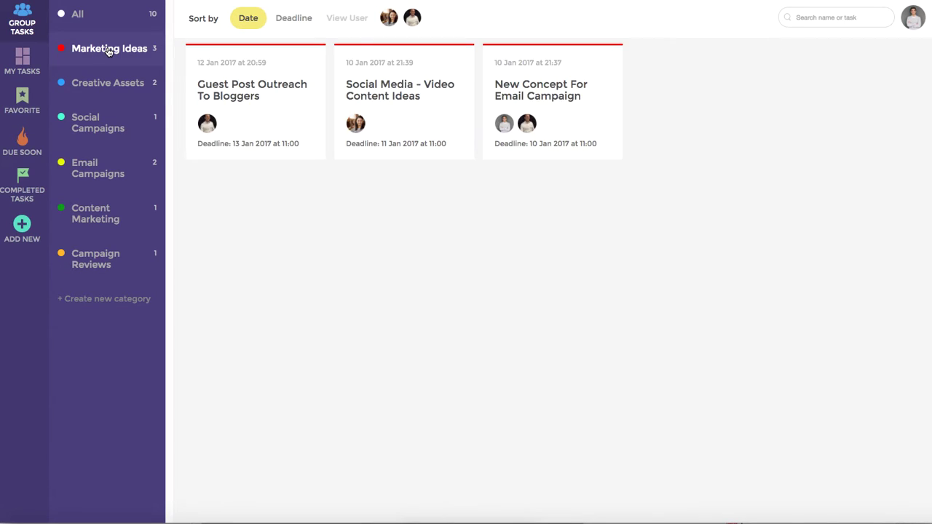
pyautogui.click(75, 16)
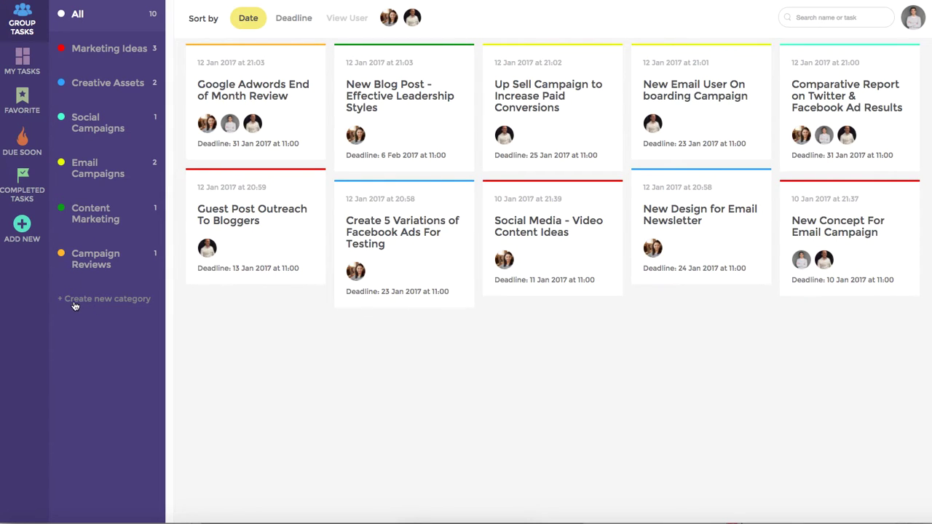
pyautogui.click(98, 299)
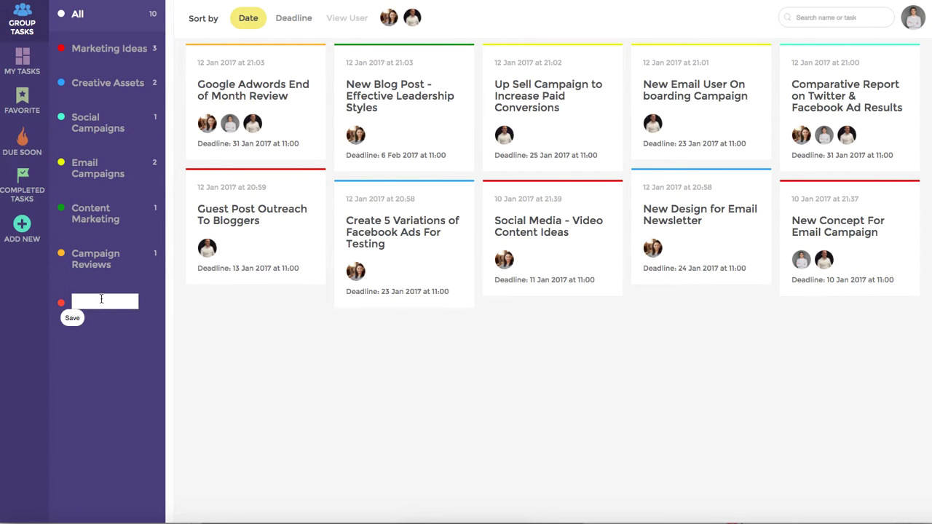
pyautogui.click(123, 360)
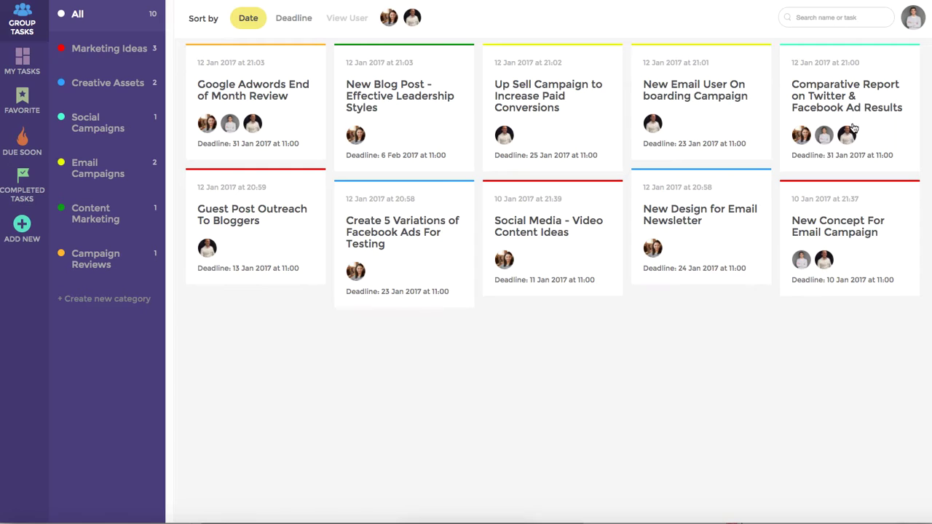
pyautogui.click(830, 89)
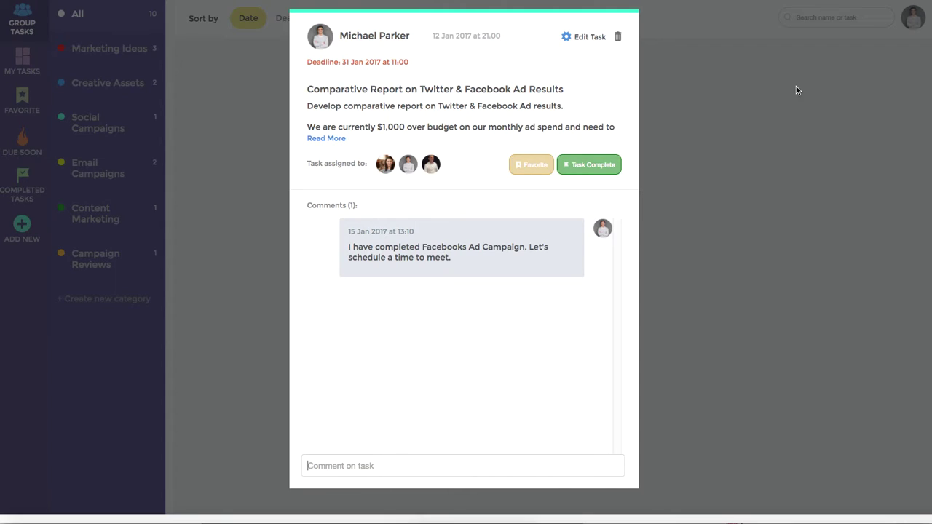
pyautogui.click(337, 139)
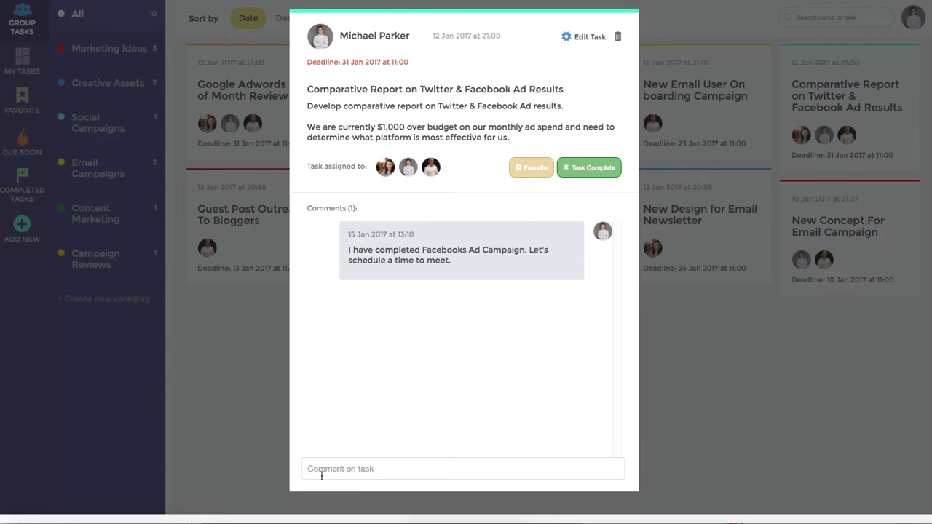
pyautogui.click(247, 413)
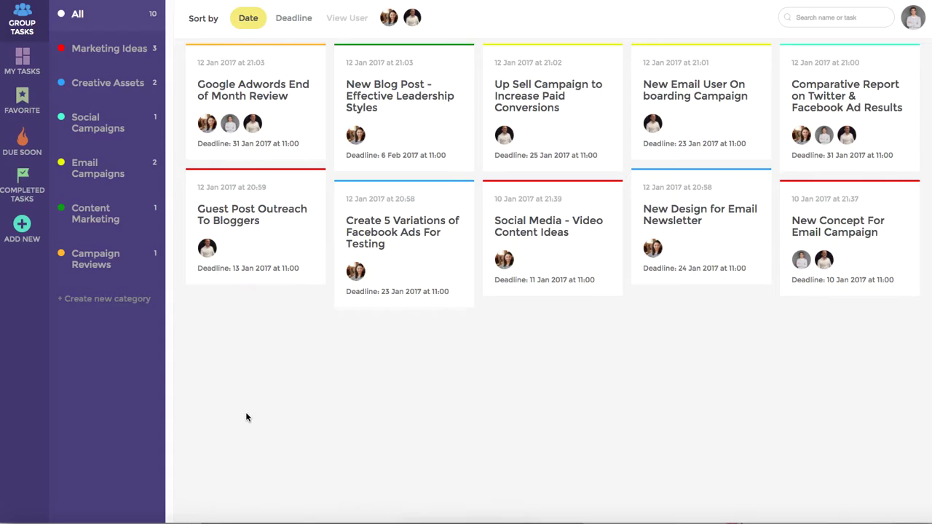
# Step: Switch to My Tasks and open then cancel editing the Comparative Report task
pyautogui.click(22, 60)
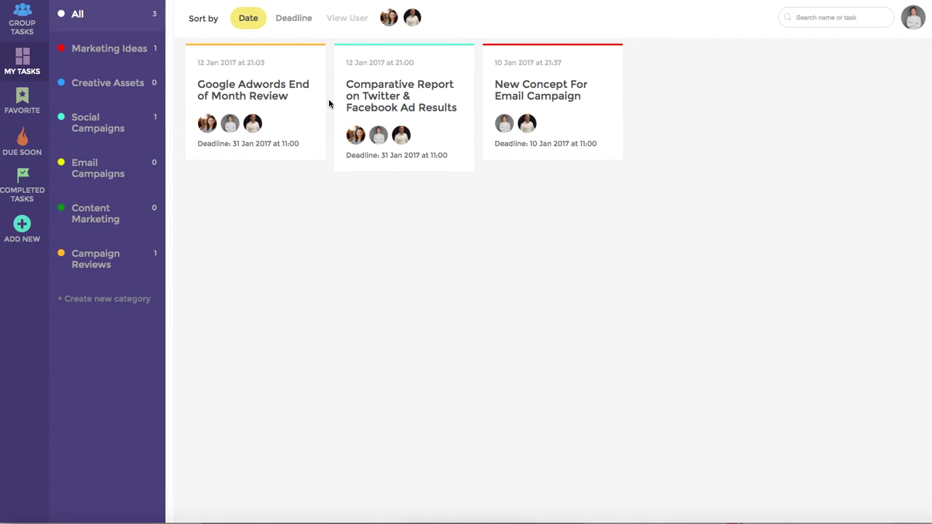
pyautogui.click(395, 99)
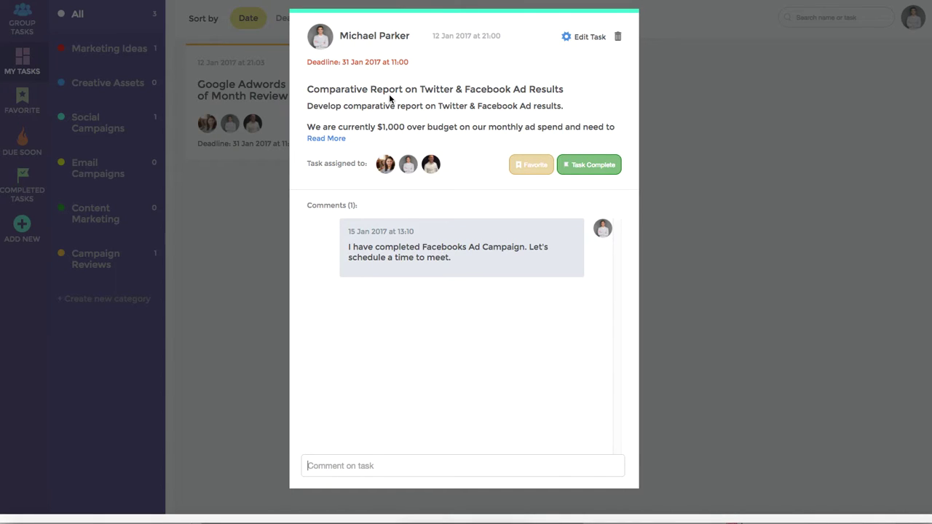
pyautogui.click(584, 41)
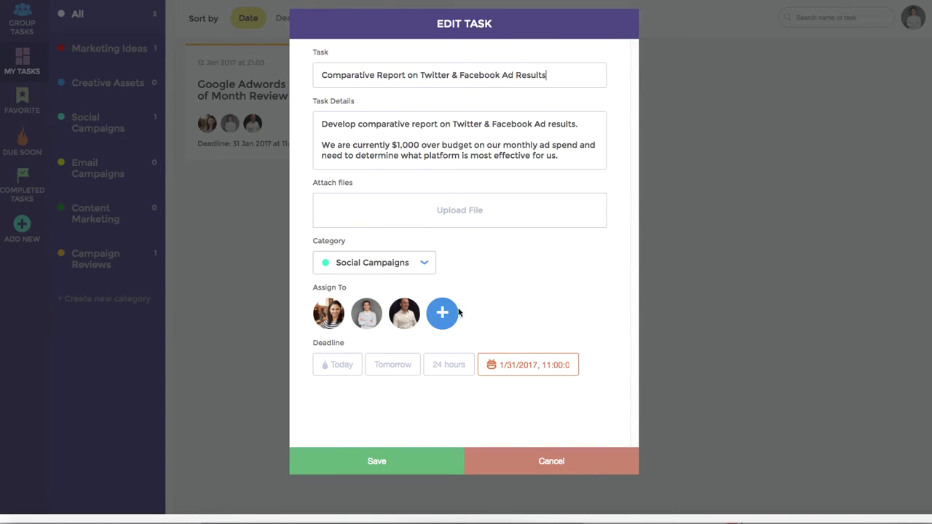
pyautogui.click(553, 462)
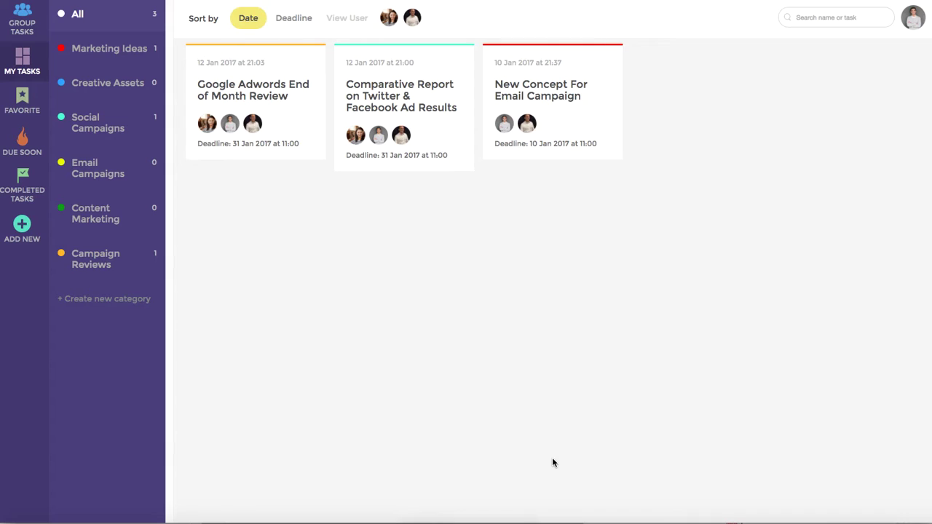
# Step: Star the Comparative Report task as a favourite and view the Favorite list
pyautogui.click(418, 108)
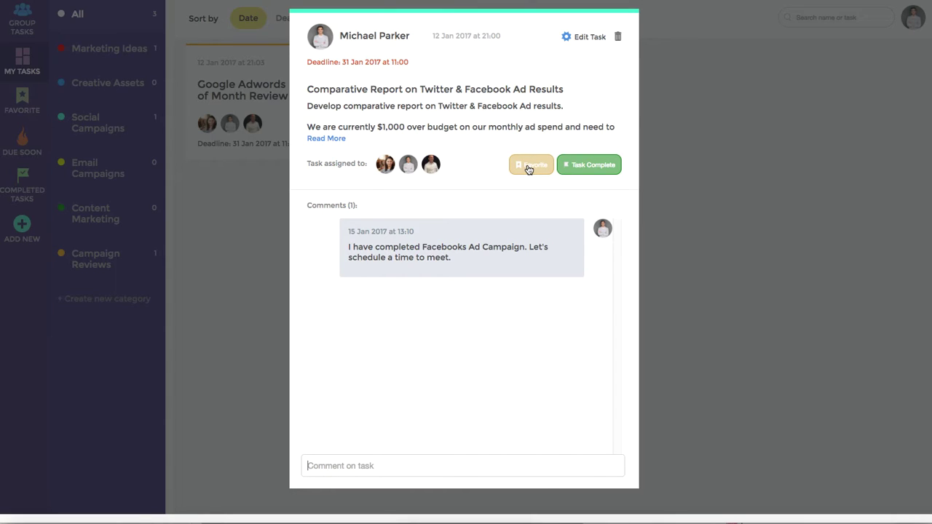
pyautogui.click(530, 169)
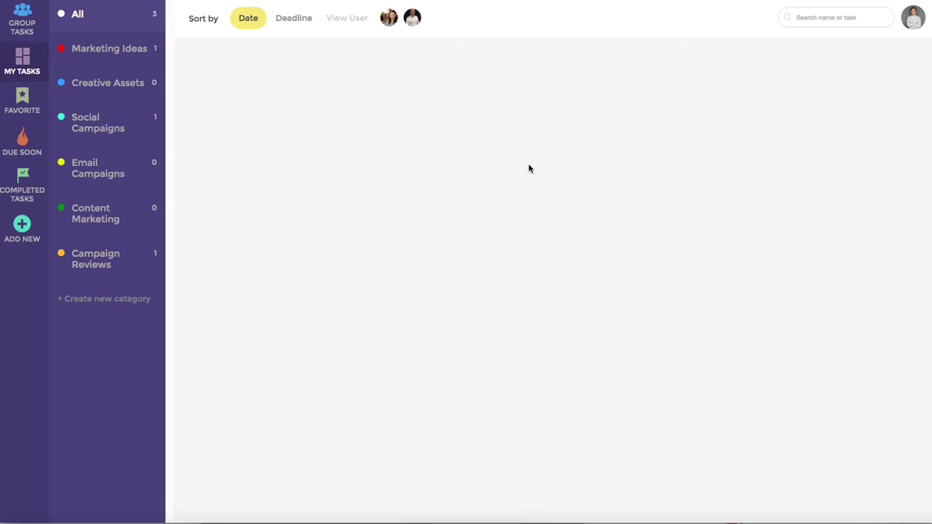
pyautogui.click(23, 98)
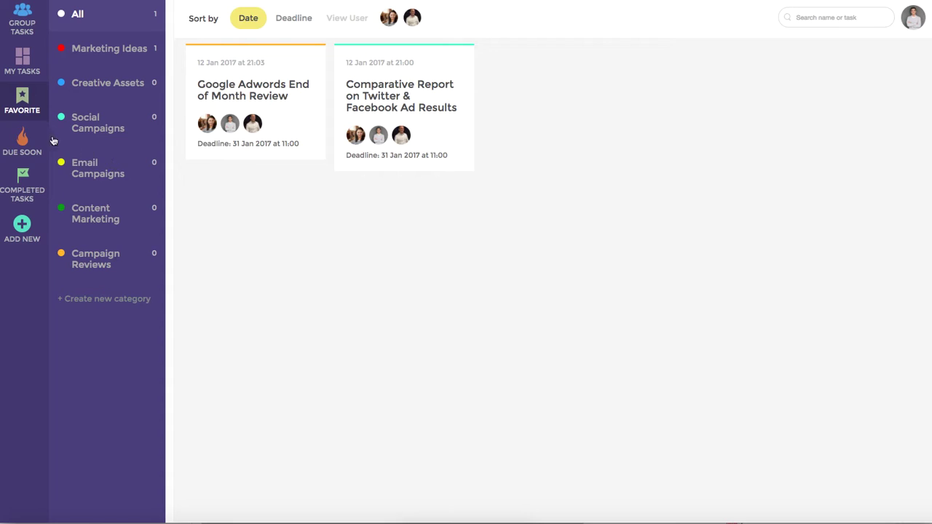
# Step: Look at Due Soon tasks, then show the Completed Tasks list
pyautogui.click(23, 143)
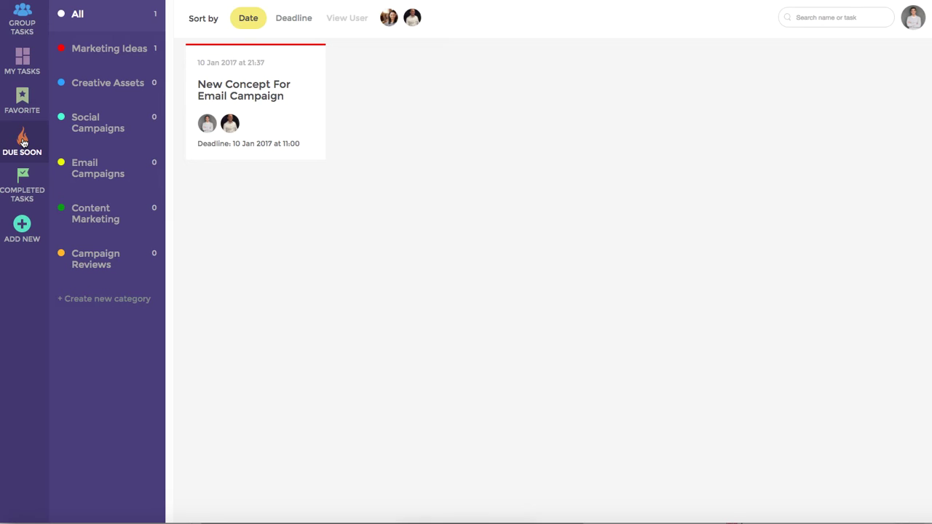
pyautogui.click(21, 179)
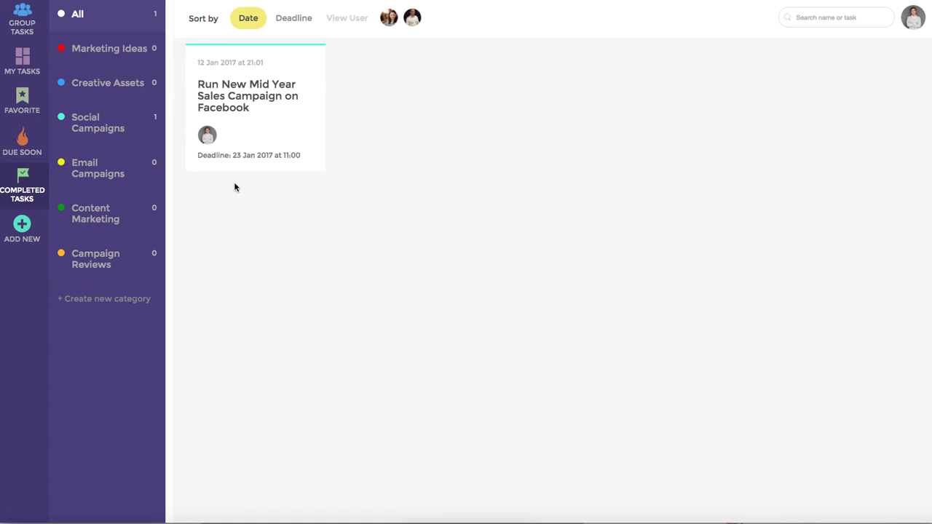
# Step: Start a new task with 'New Task' as both its headline and details
pyautogui.click(24, 226)
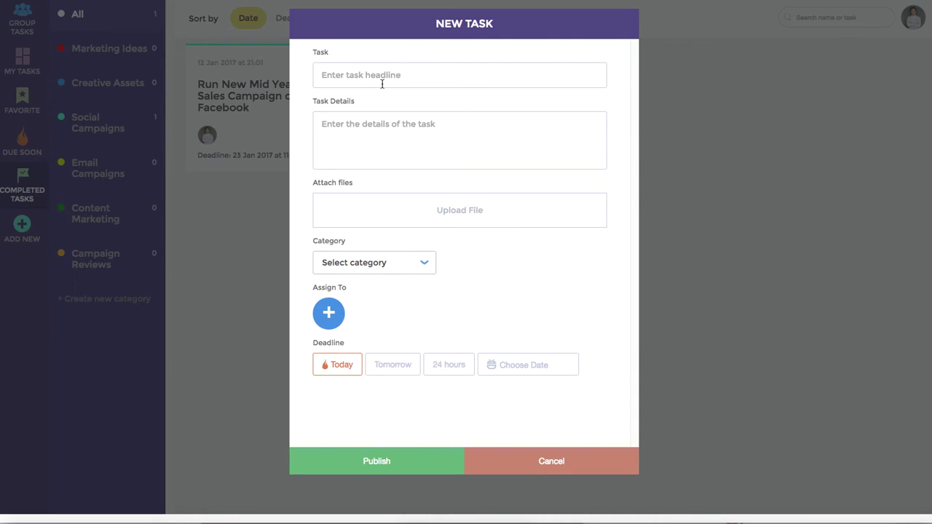
pyautogui.write('New Task')
pyautogui.hotkey('ctrl', 'a')
pyautogui.hotkey('ctrl', 'c')
pyautogui.click(422, 137)
pyautogui.hotkey('ctrl', 'v')
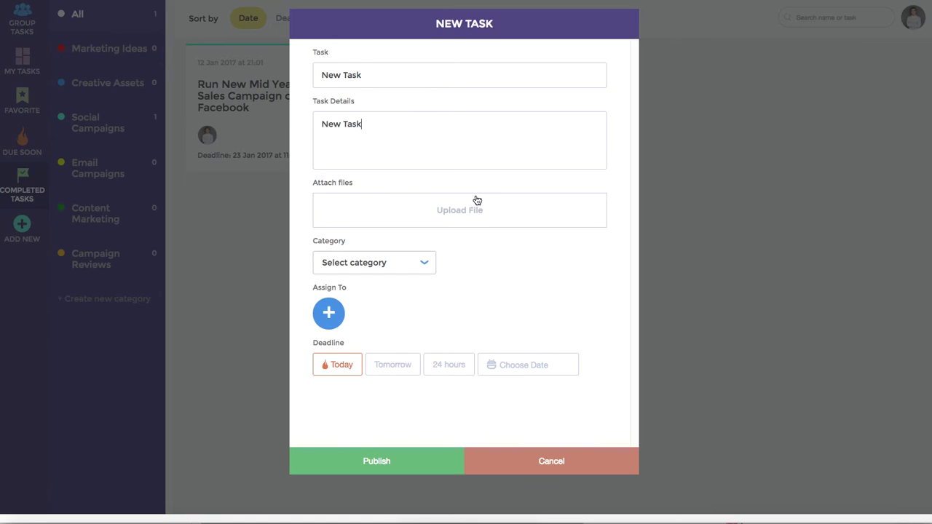
pyautogui.click(456, 211)
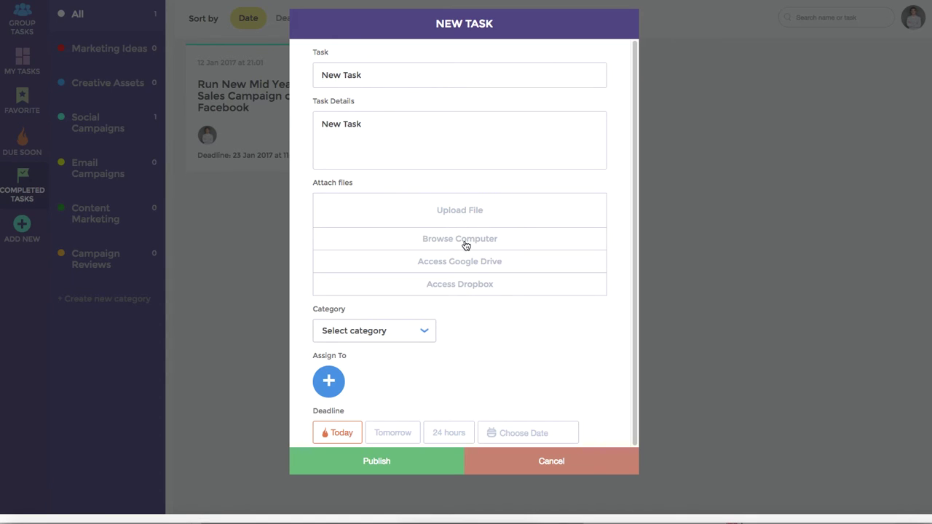
pyautogui.click(474, 207)
# Step: File the task under Marketing Ideas and assign it to three team members
pyautogui.click(424, 266)
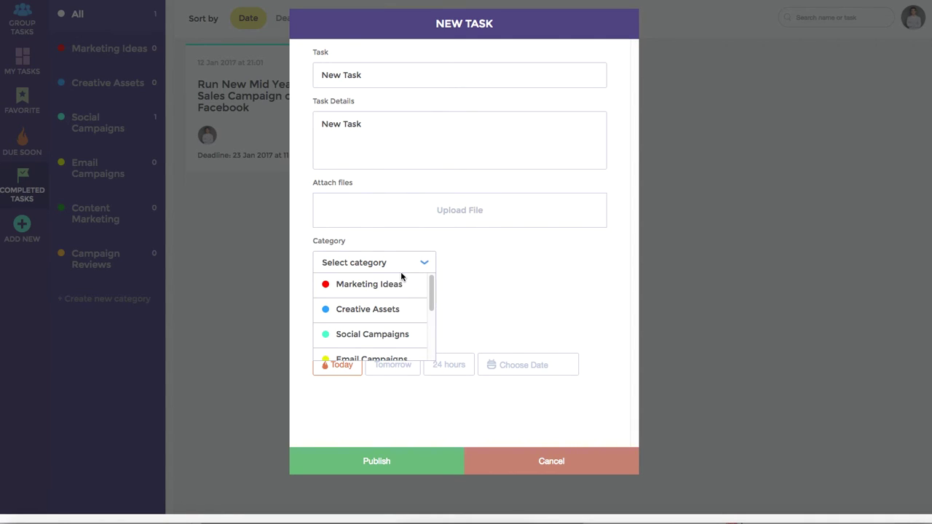
pyautogui.click(372, 284)
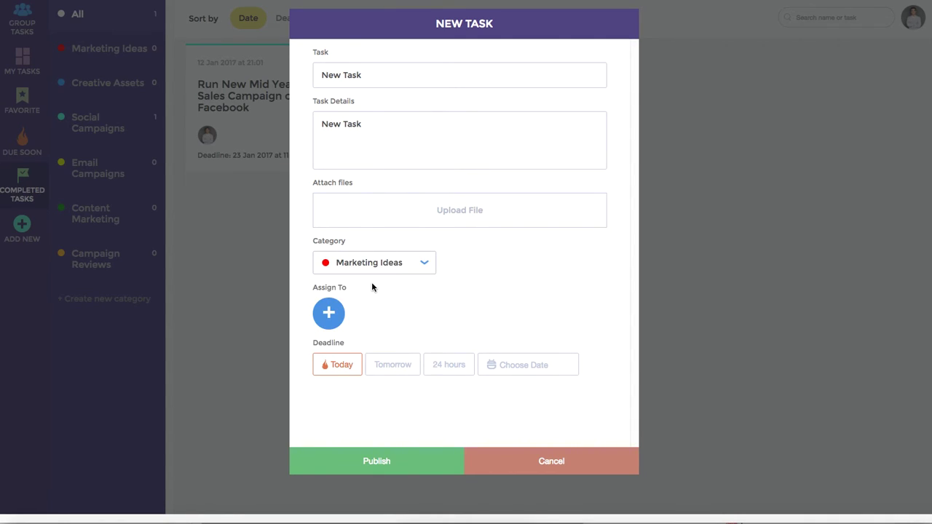
pyautogui.click(329, 313)
pyautogui.click(367, 314)
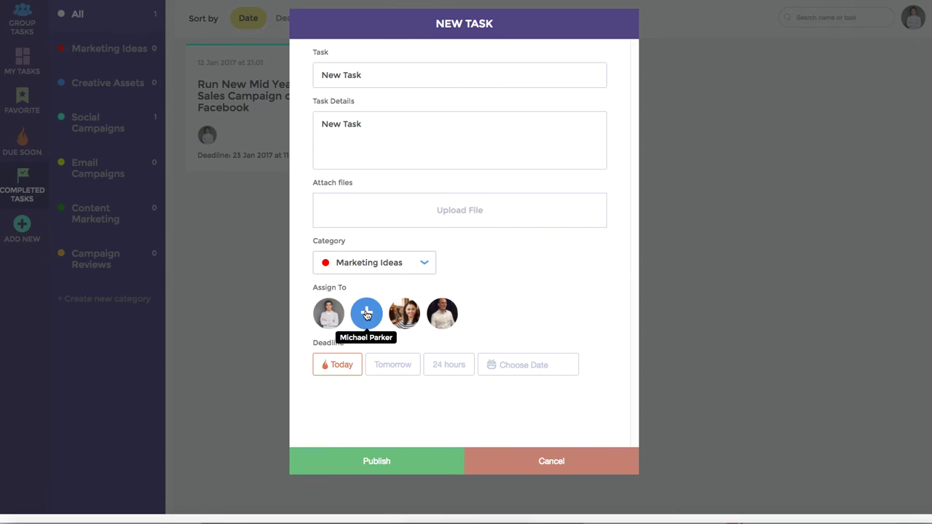
pyautogui.click(402, 313)
pyautogui.click(440, 314)
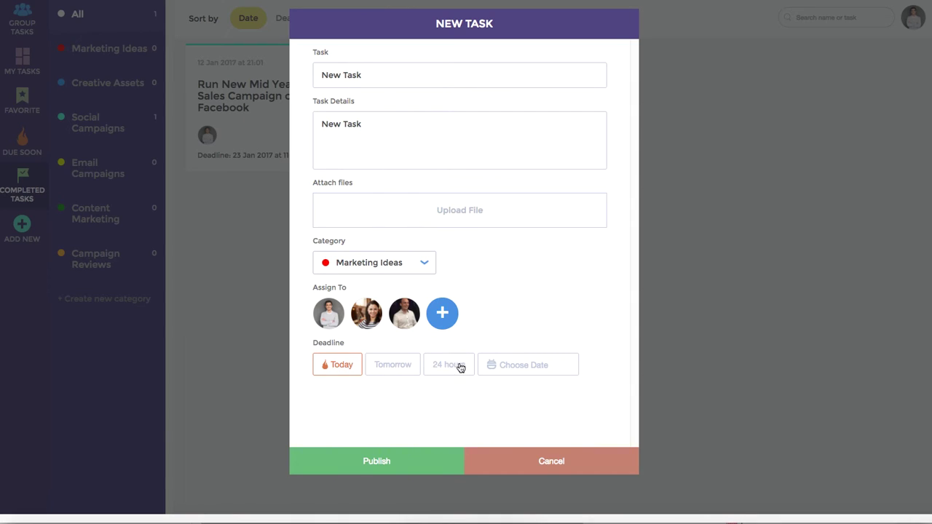
# Step: Set the deadline to Today and publish the task
pyautogui.click(522, 365)
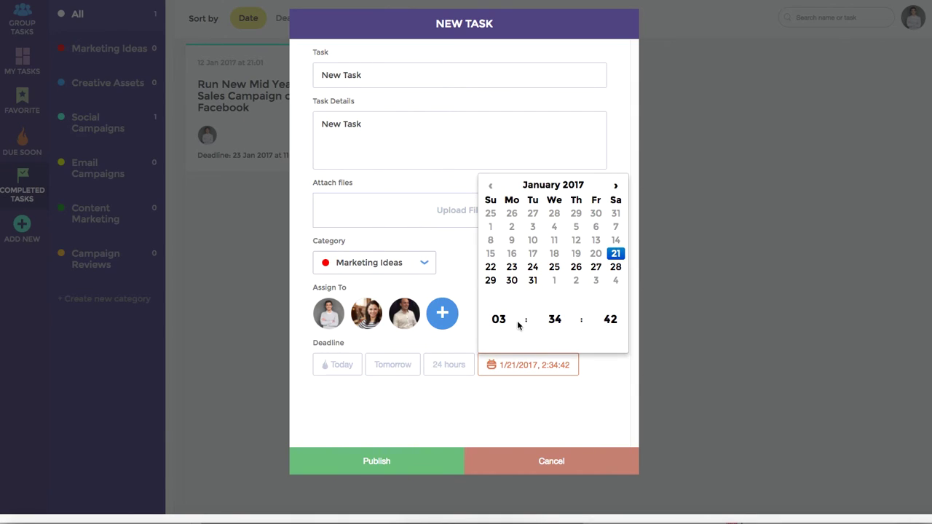
pyautogui.click(408, 394)
pyautogui.click(341, 365)
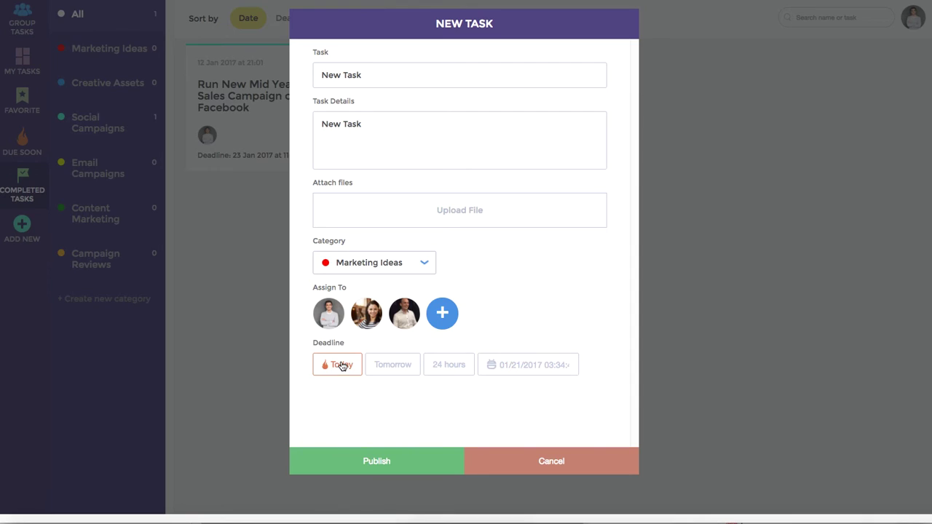
pyautogui.click(379, 463)
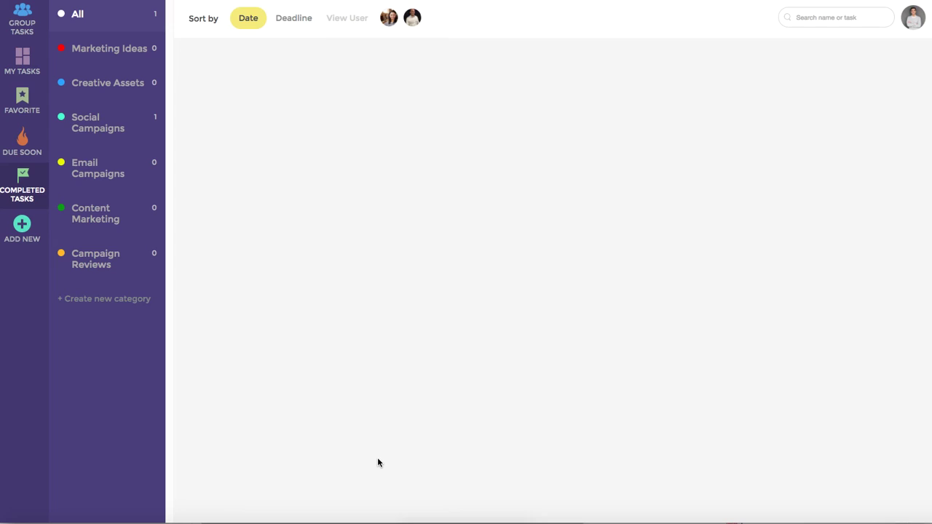
# Step: Reload Group Tasks, cycle through My Tasks, Favorite, Due Soon, Completed, then return
pyautogui.click(25, 29)
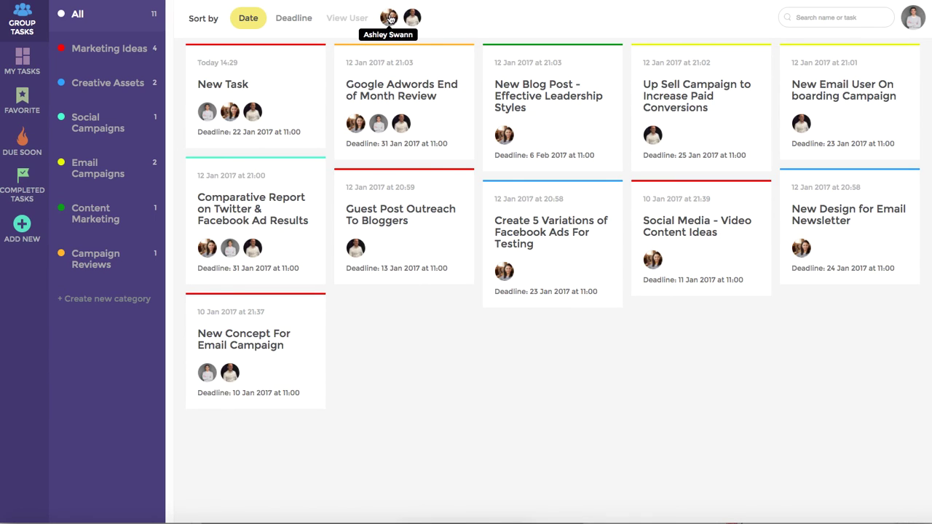
pyautogui.click(390, 18)
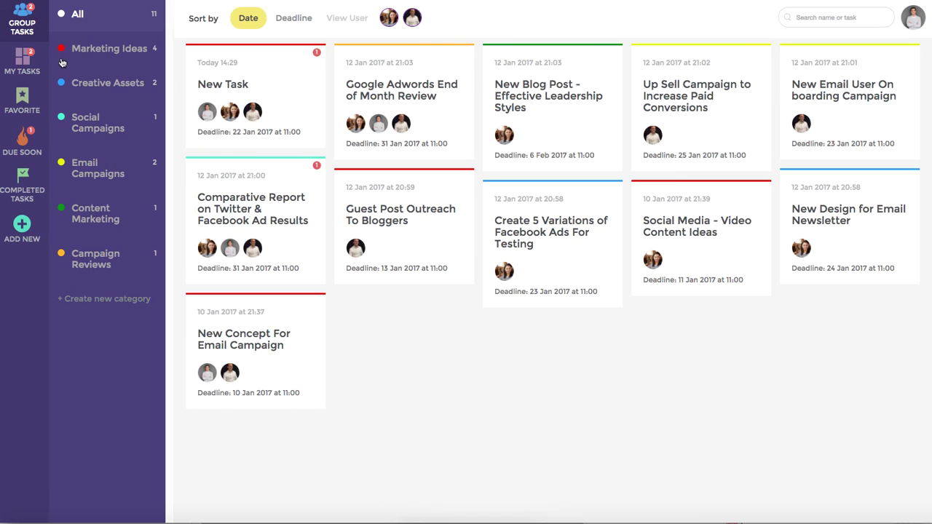
pyautogui.click(24, 64)
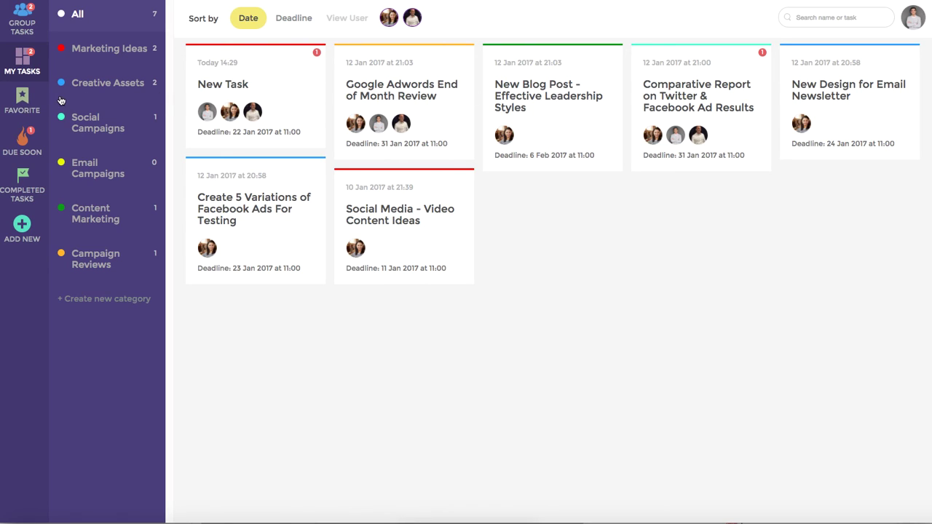
pyautogui.click(22, 101)
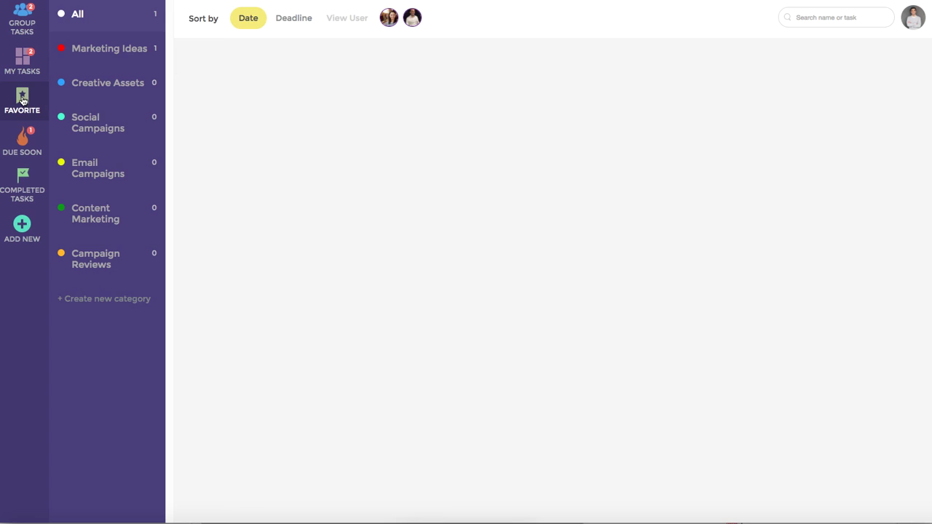
pyautogui.click(23, 145)
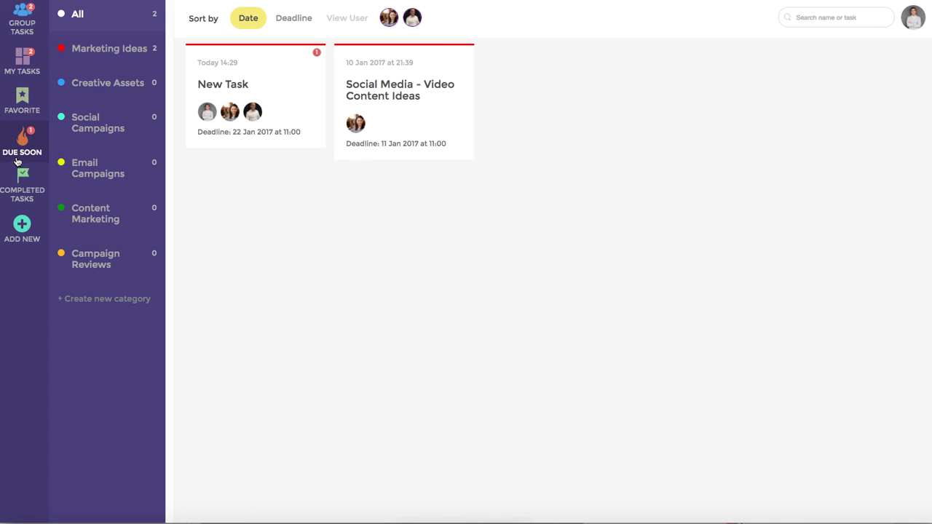
pyautogui.click(21, 187)
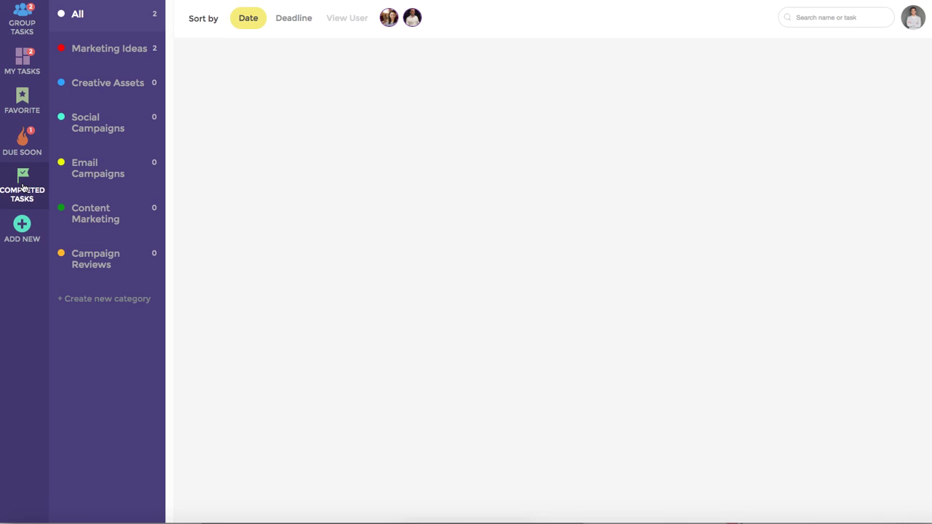
pyautogui.click(24, 22)
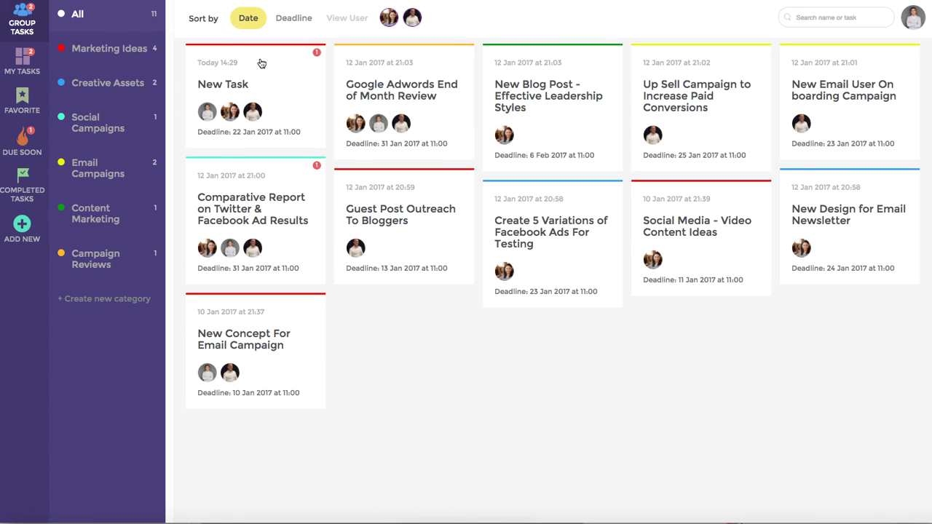